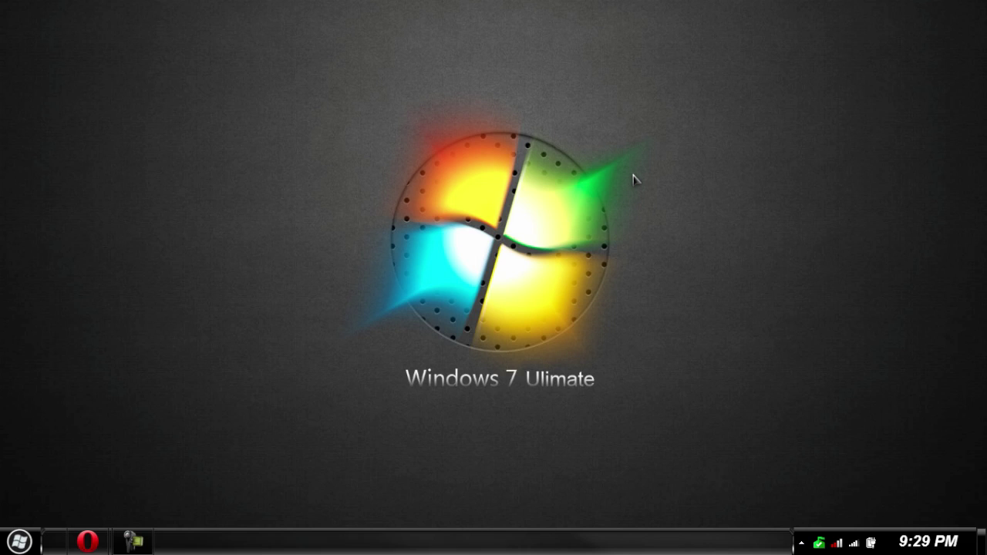
# Switch to Opera and go from the Piriform update page to the Recuva download page
pyautogui.click(87, 542)
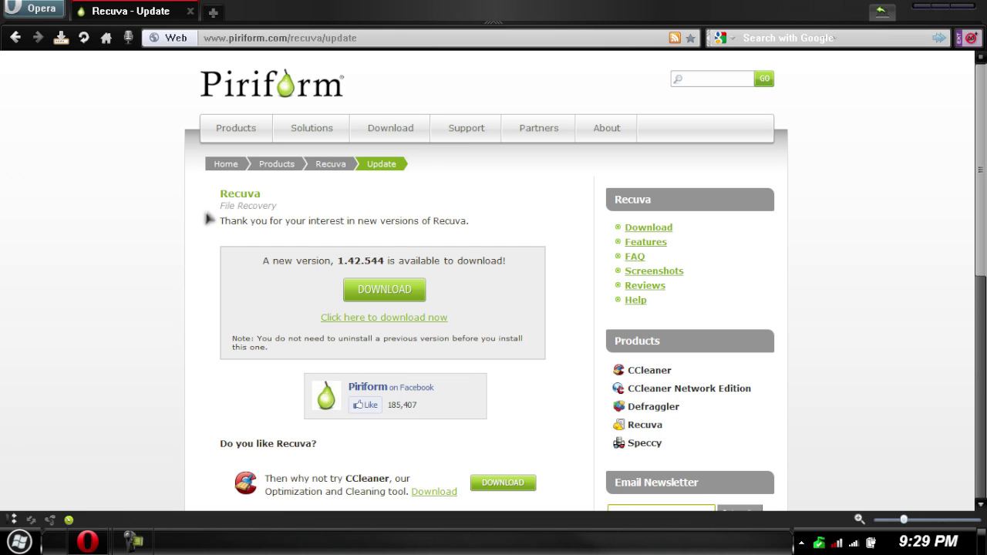
pyautogui.scroll(-2, 204, 220)
pyautogui.scroll(2, 203, 219)
pyautogui.scroll(-4, 194, 114)
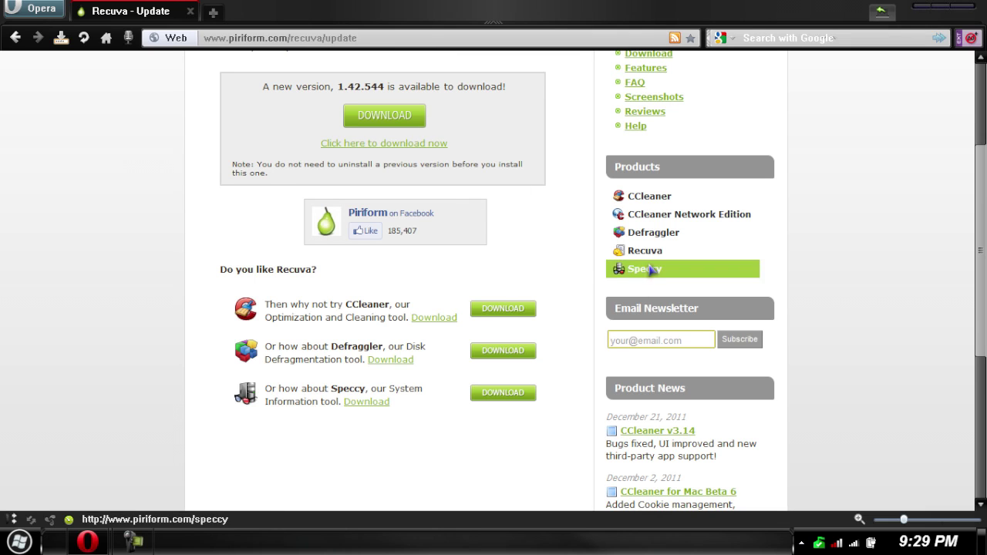
pyautogui.scroll(2, 162, 164)
pyautogui.scroll(2, 162, 166)
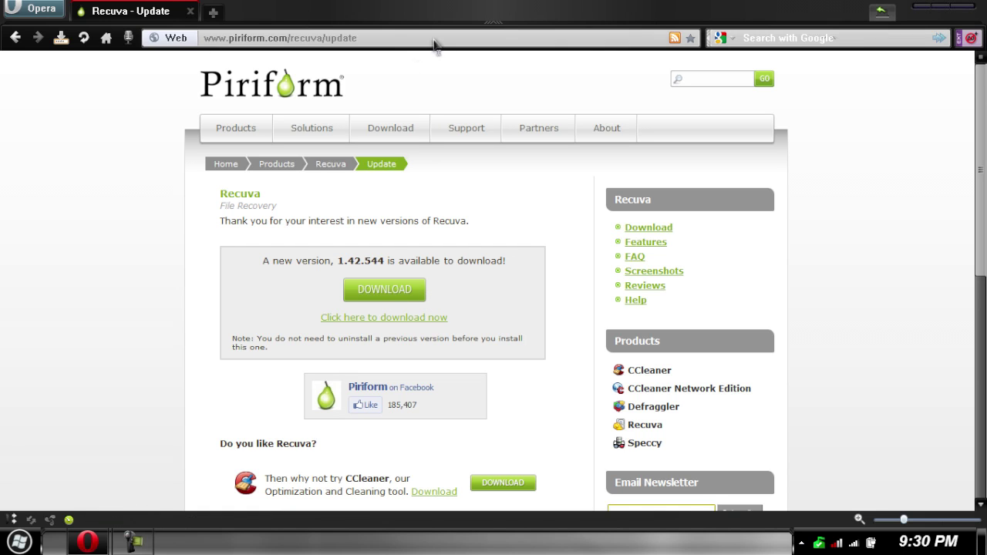
pyautogui.click(374, 296)
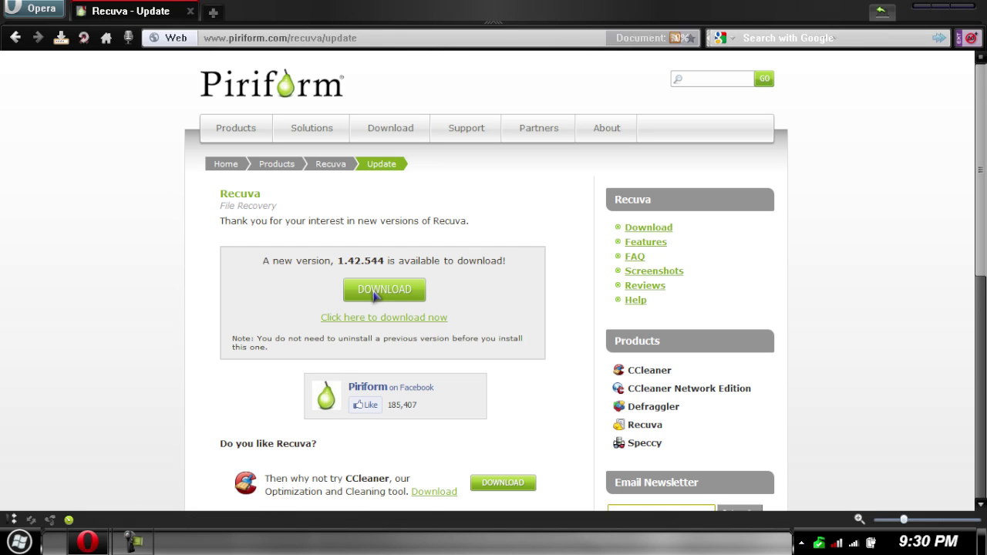
# Download the free Recuva edition from Piriform and run its installer directly
pyautogui.scroll(-5, 362, 292)
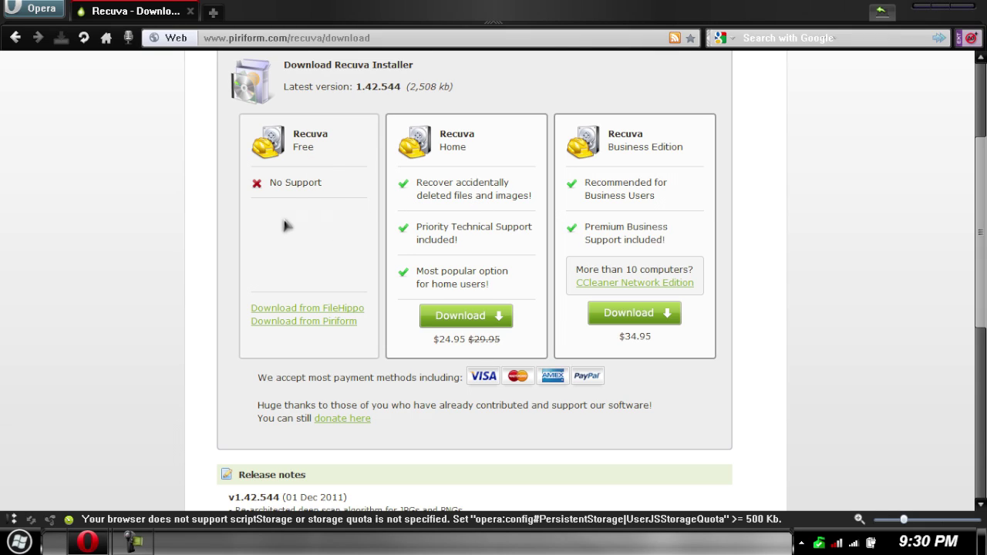
pyautogui.scroll(-3, 283, 218)
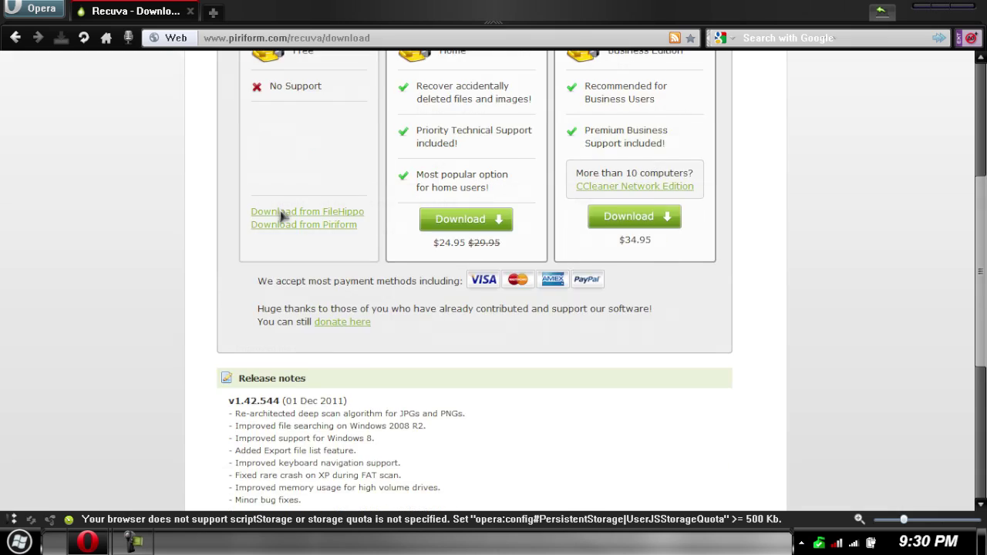
pyautogui.scroll(1, 282, 218)
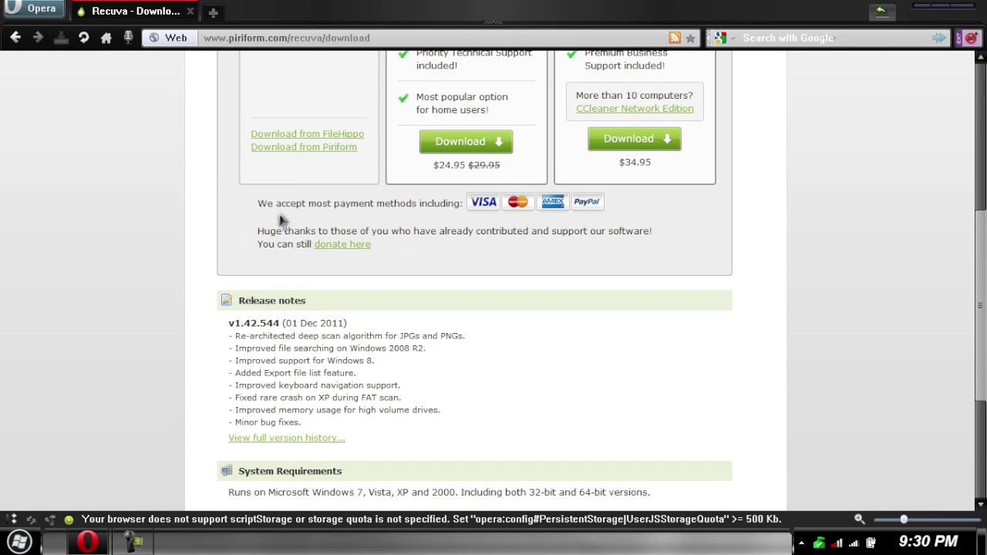
pyautogui.click(305, 152)
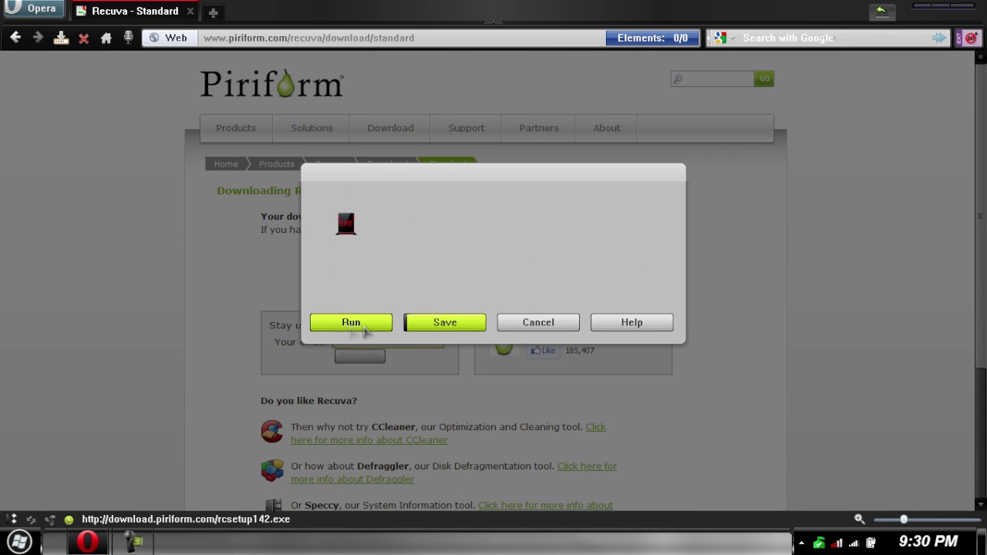
pyautogui.click(362, 331)
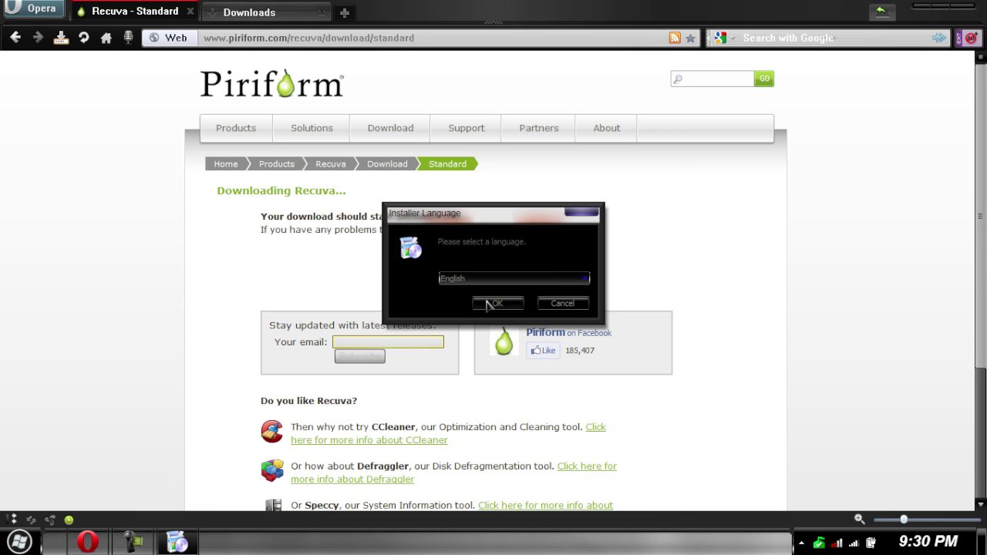
# Close the browser and install Recuva in English with the default options, finishing setup with Recuva launched and the release notes skipped
pyautogui.click(492, 303)
pyautogui.click(964, 14)
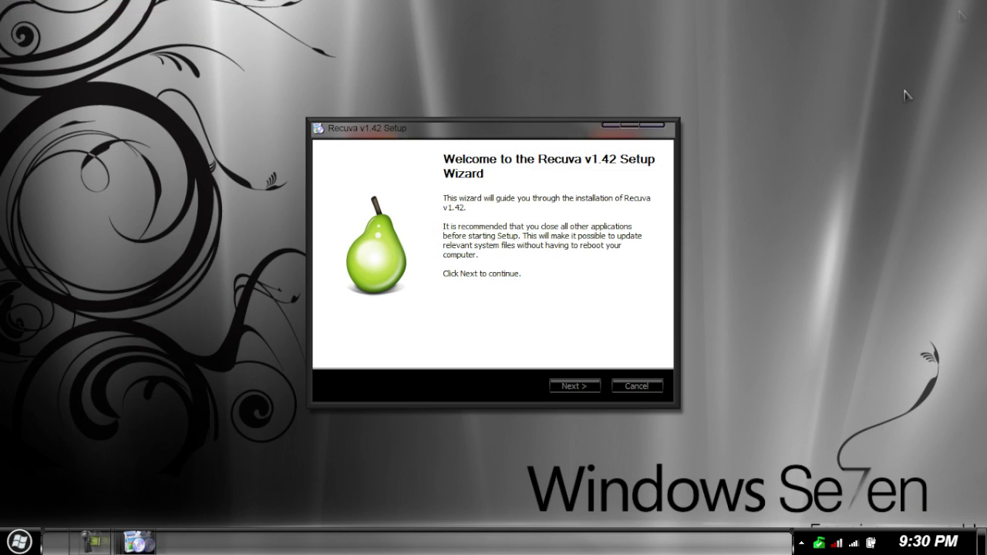
pyautogui.click(572, 387)
pyautogui.click(568, 388)
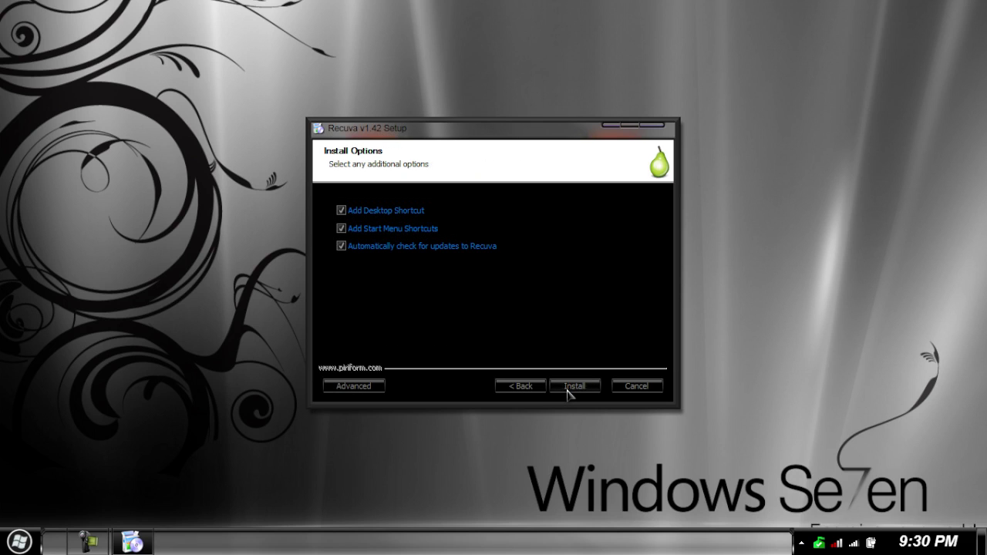
pyautogui.click(571, 388)
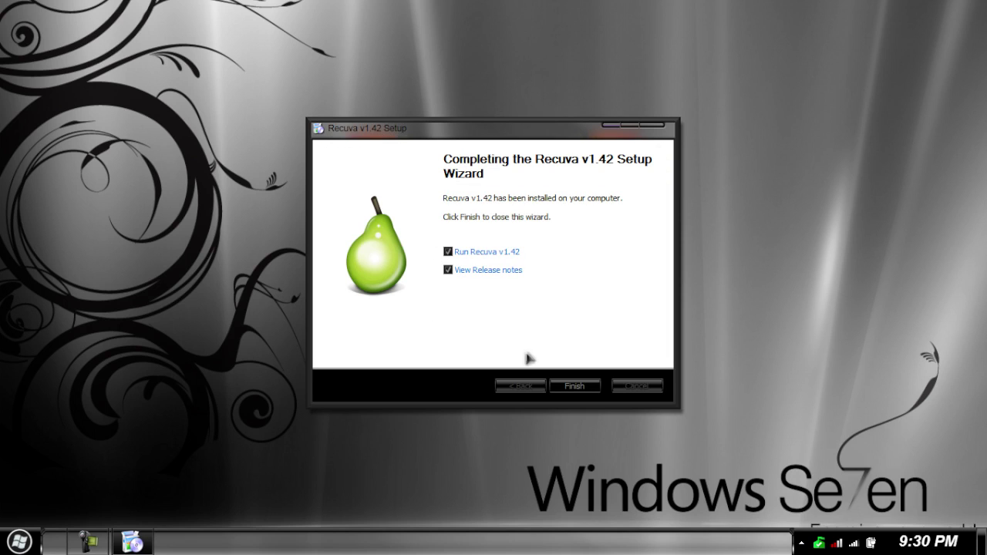
pyautogui.click(449, 270)
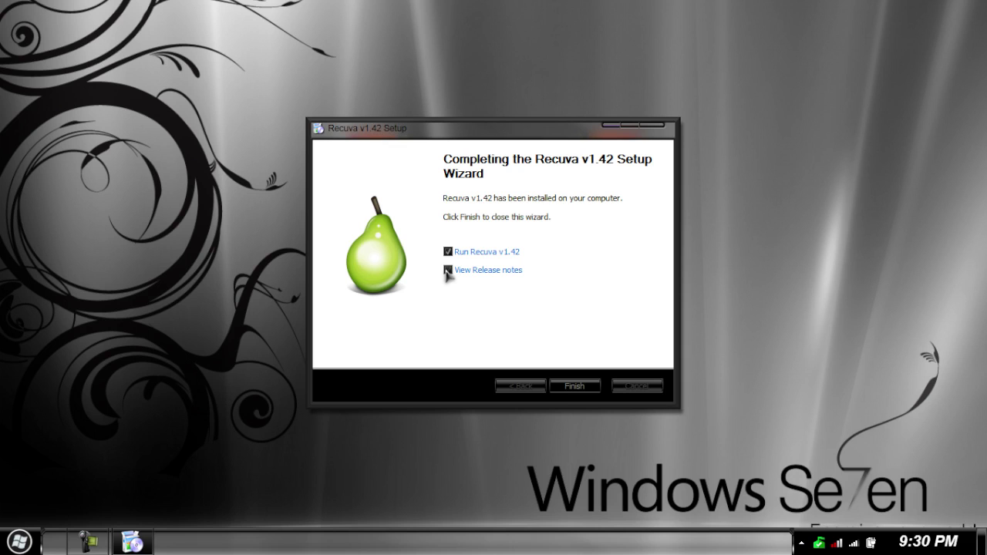
pyautogui.click(570, 390)
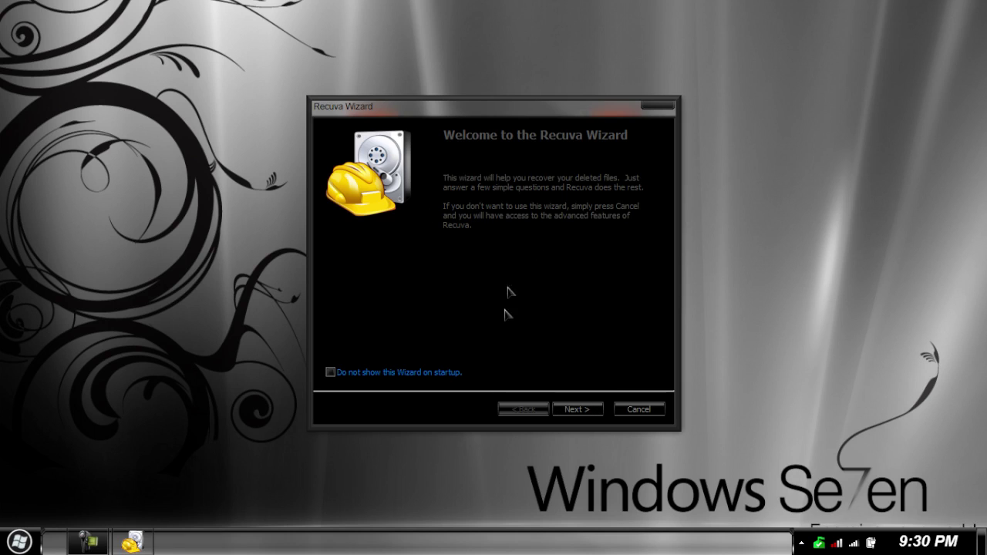
# Complete the Recuva wizard to search for files deleted from the Recycle Bin, with Deep Scan left off
pyautogui.click(566, 410)
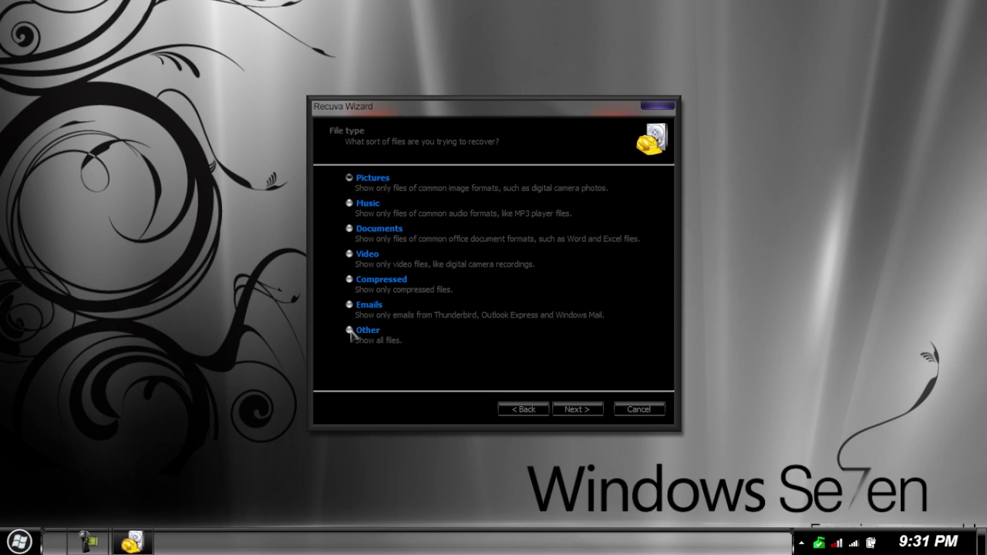
pyautogui.click(578, 409)
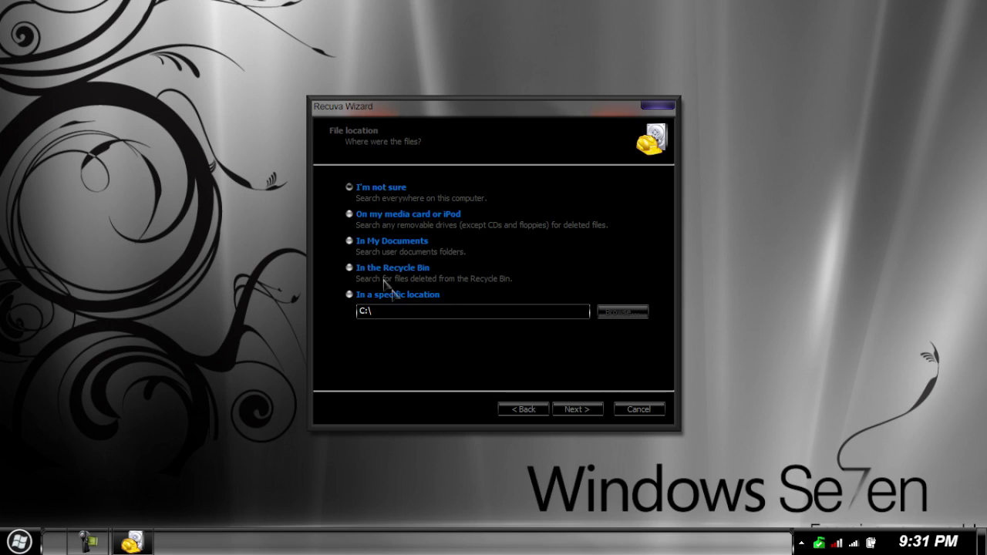
pyautogui.click(349, 268)
pyautogui.click(580, 409)
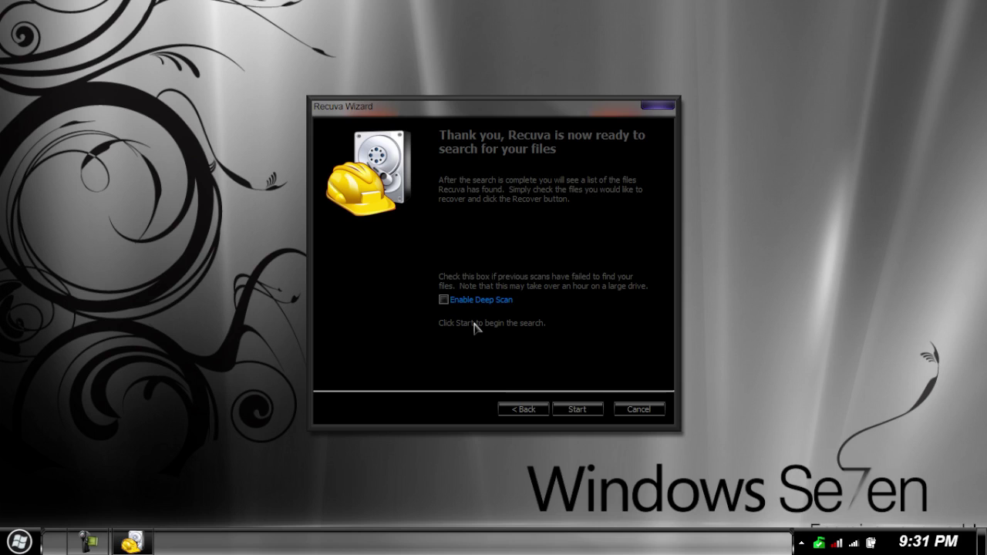
pyautogui.click(579, 411)
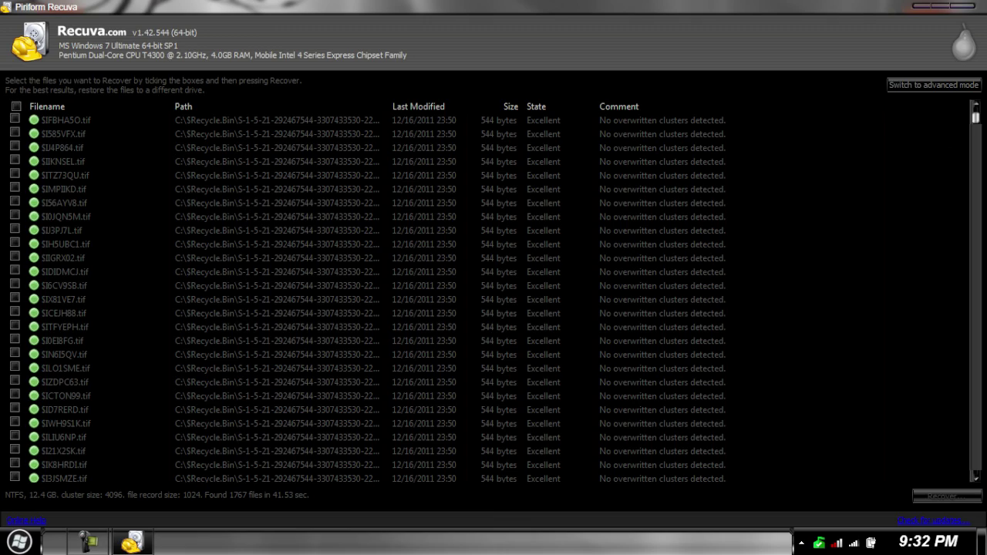
# Examine the recovery state and overwrite comments of the deleted files throughout the scan results
pyautogui.moveTo(975, 117)
pyautogui.mouseDown()
pyautogui.moveTo(966, 207)
pyautogui.moveTo(970, 521)
pyautogui.moveTo(981, 104)
pyautogui.mouseUp()
pyautogui.click(36, 121)
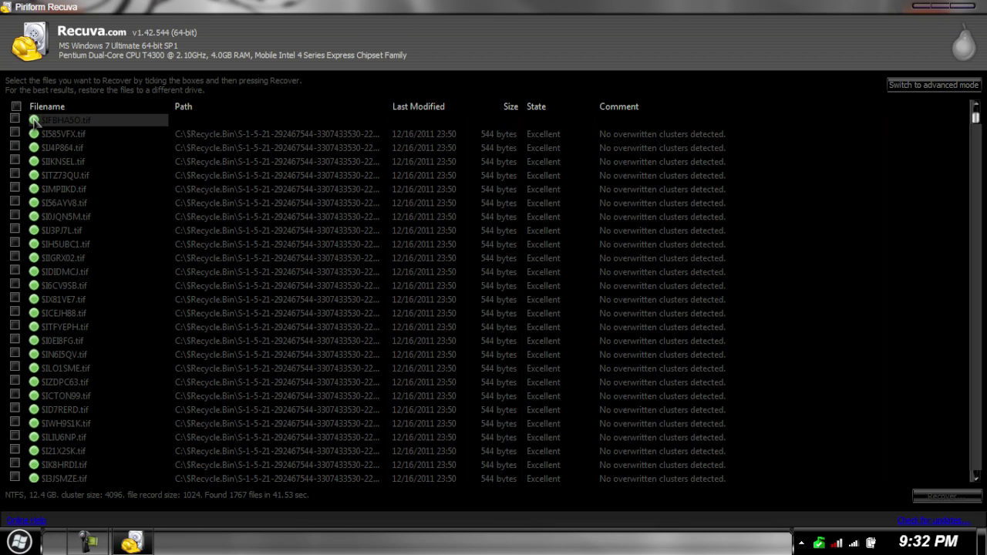
pyautogui.moveTo(975, 118); pyautogui.dragTo(977, 191)
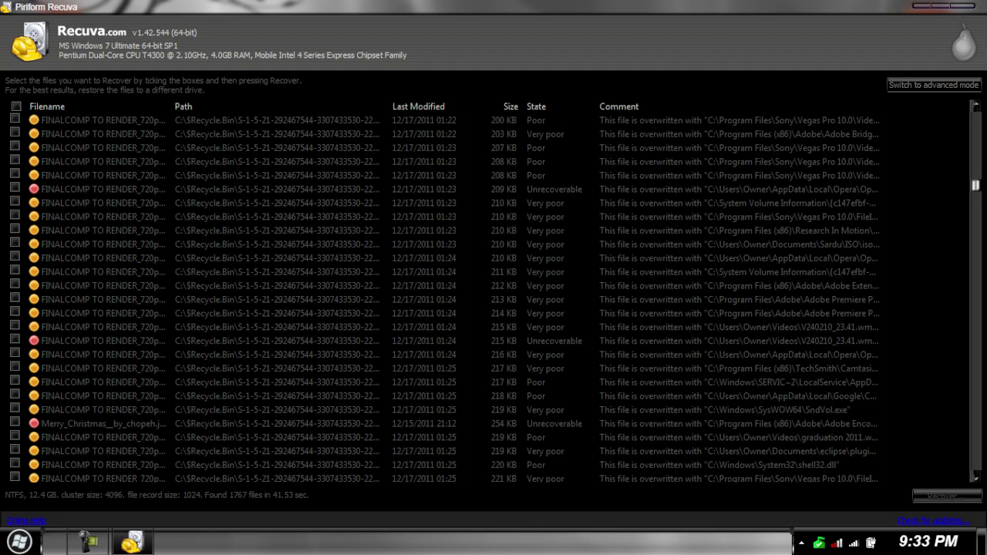
pyautogui.moveTo(977, 191); pyautogui.dragTo(977, 188)
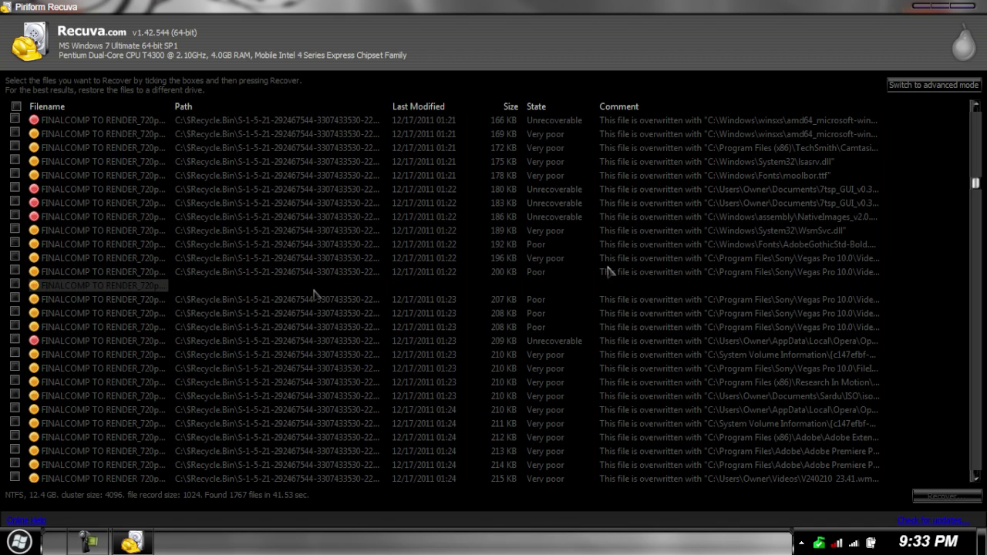
pyautogui.click(976, 113)
pyautogui.click(976, 112)
pyautogui.scroll(6, 977, 112)
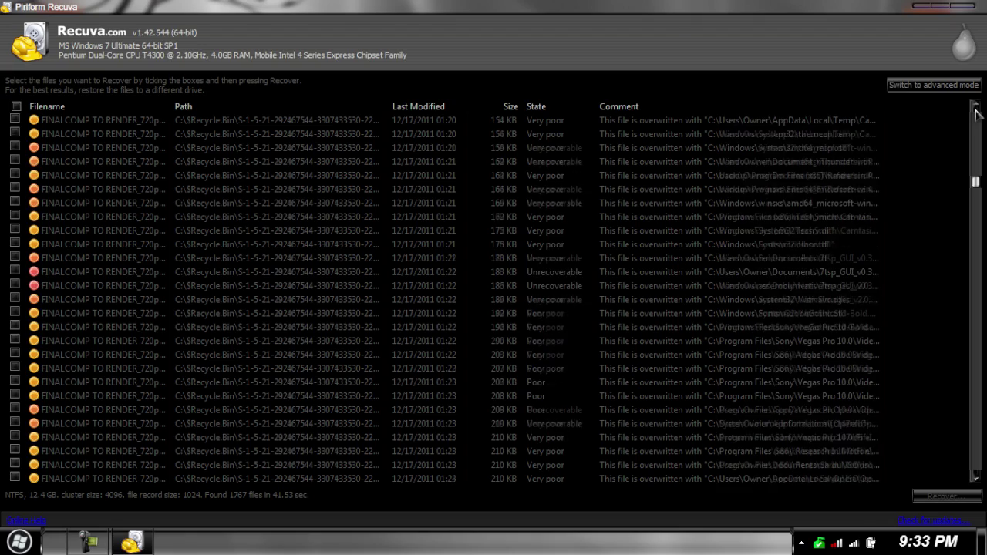
pyautogui.scroll(7, 977, 112)
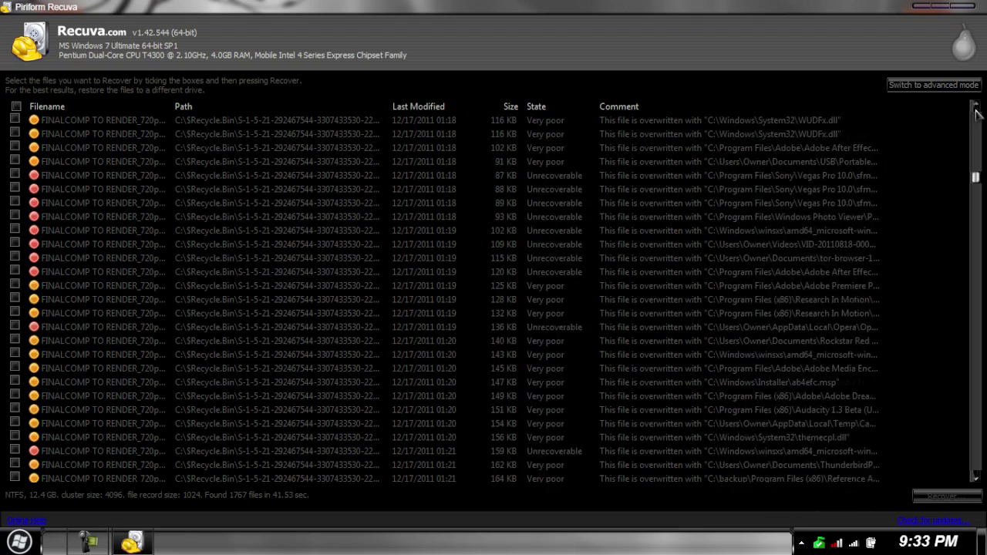
pyautogui.scroll(8, 977, 112)
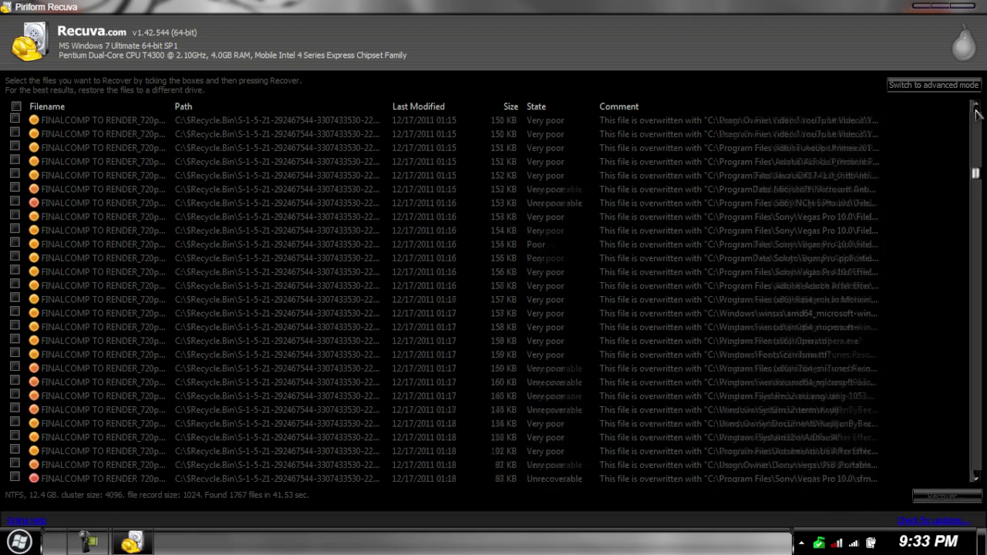
pyautogui.scroll(2, 976, 112)
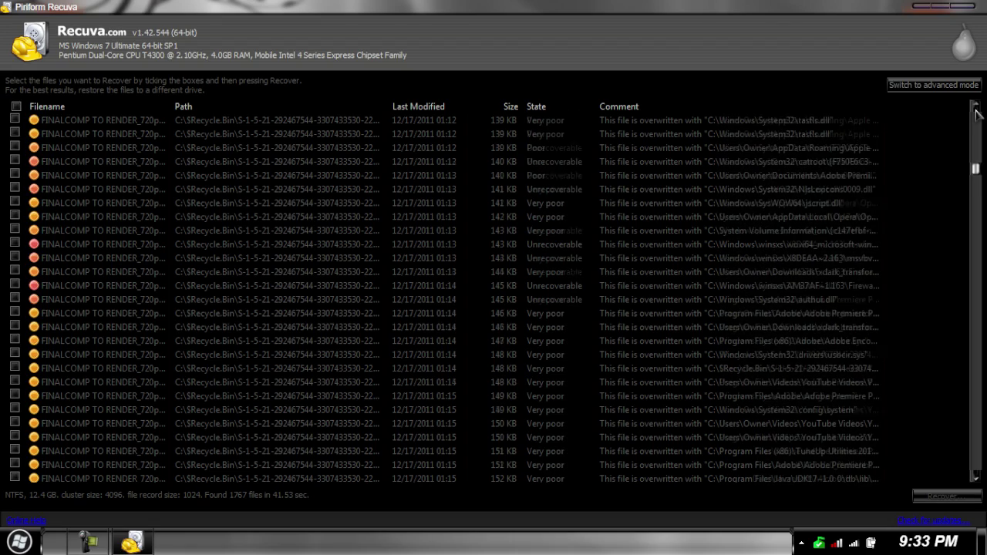
pyautogui.moveTo(977, 171); pyautogui.dragTo(974, 133)
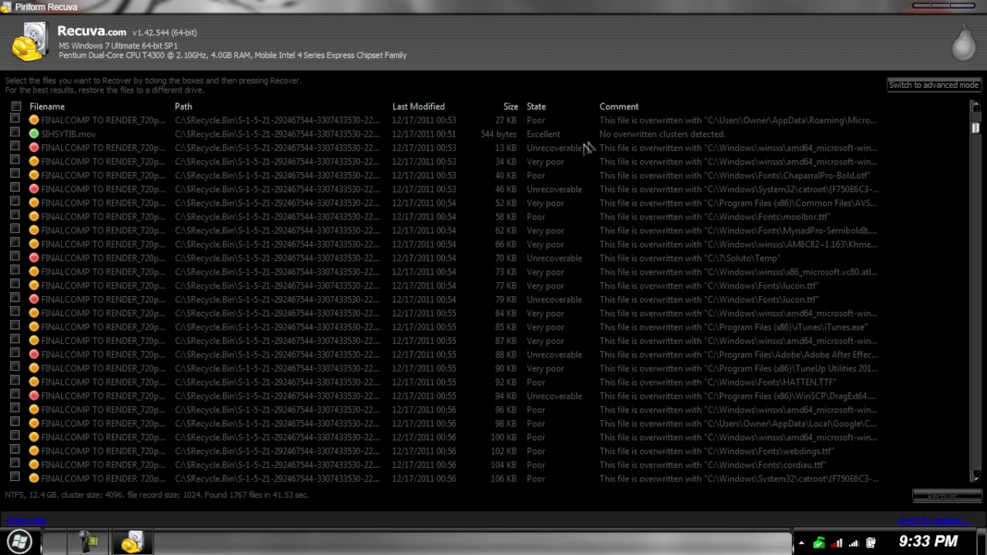
pyautogui.click(100, 136)
pyautogui.moveTo(978, 137); pyautogui.dragTo(977, 110)
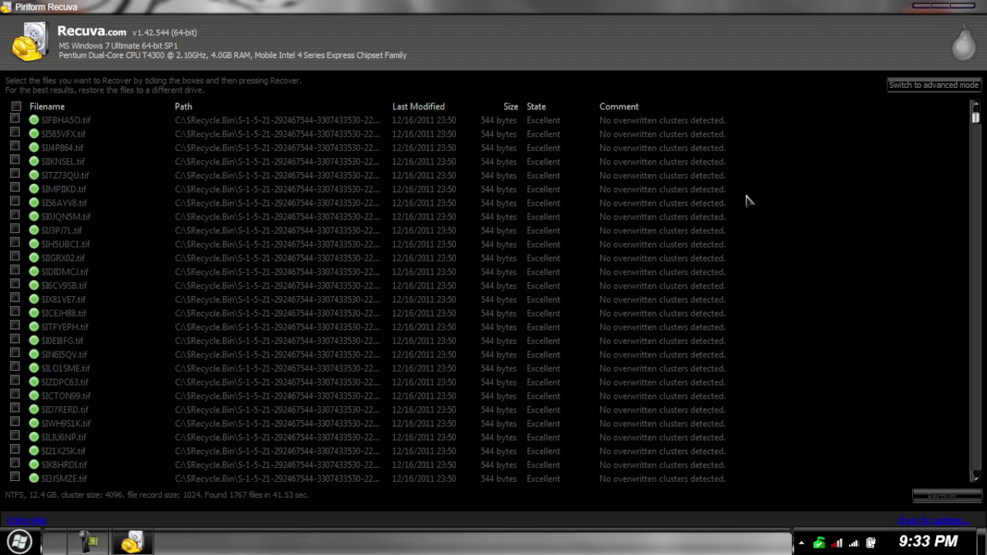
# Show the recovery and overwrite actions available for FINALCOMP TO RENDER_1080p_00261.tif further down the results
pyautogui.moveTo(976, 117); pyautogui.dragTo(973, 352)
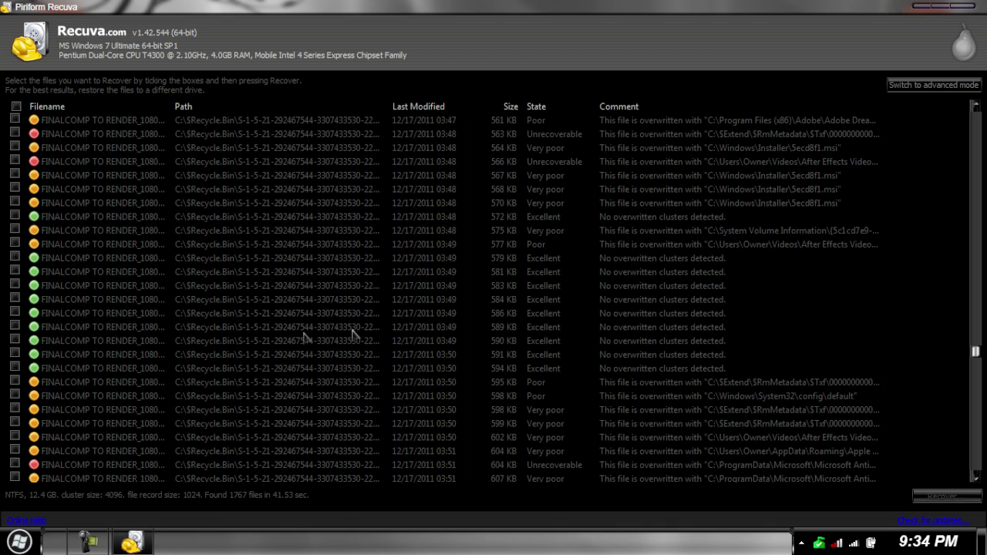
pyautogui.rightClick(113, 348)
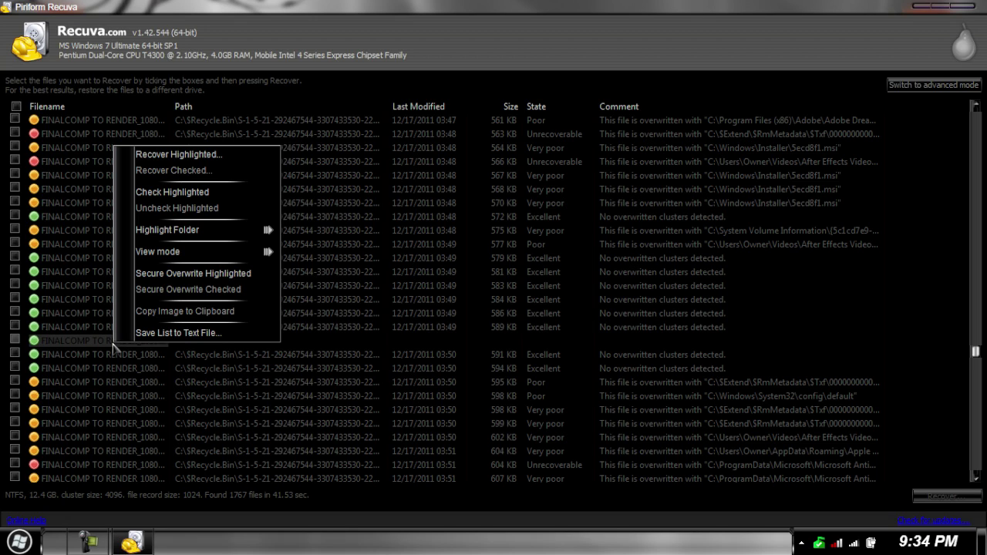
pyautogui.moveTo(162, 257)
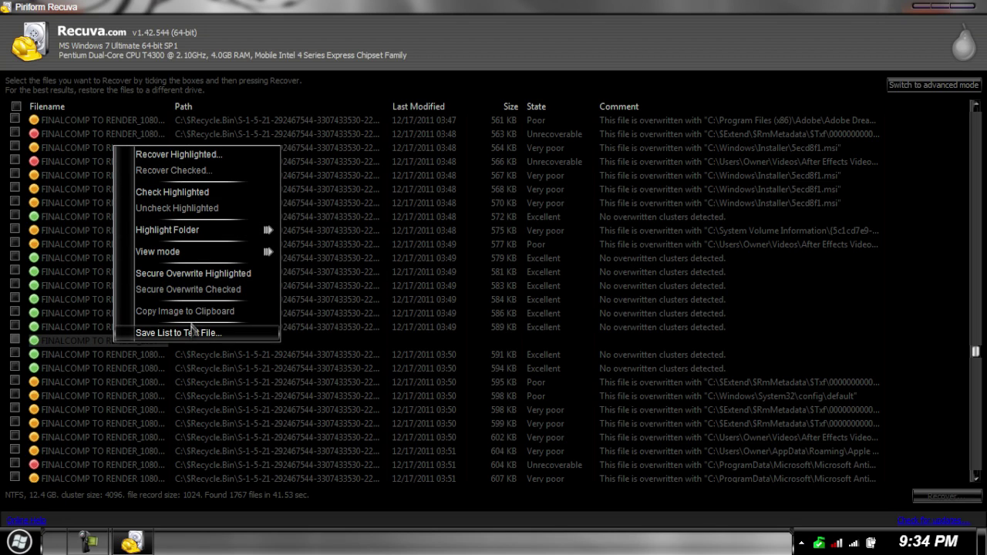
# Switch to advanced mode and view the highlighted file's information, header and preview
pyautogui.click(942, 85)
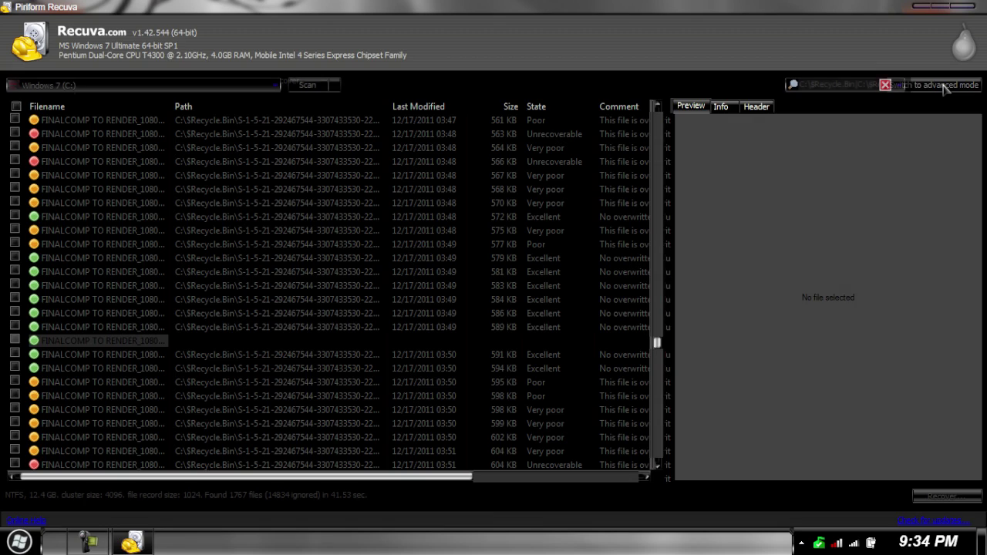
pyautogui.click(722, 107)
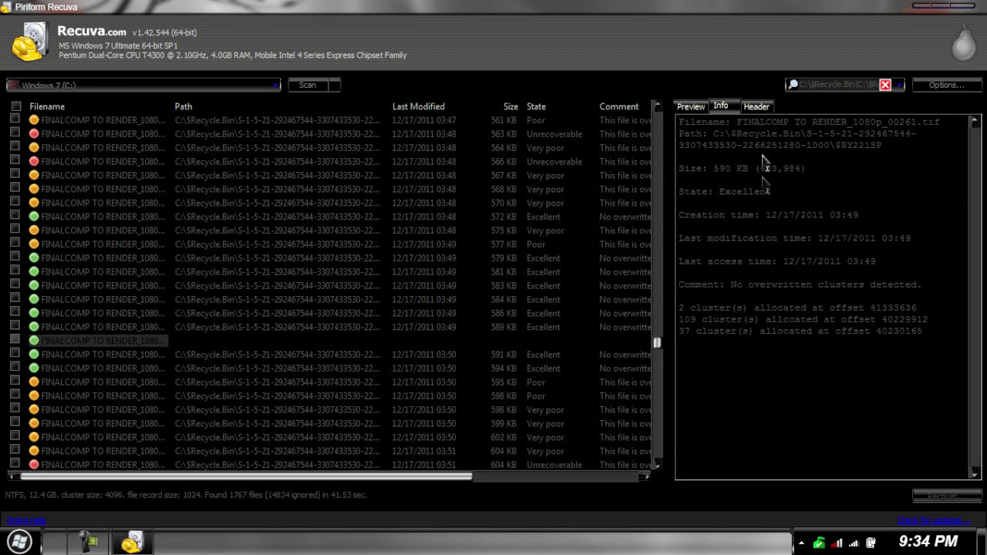
pyautogui.click(757, 107)
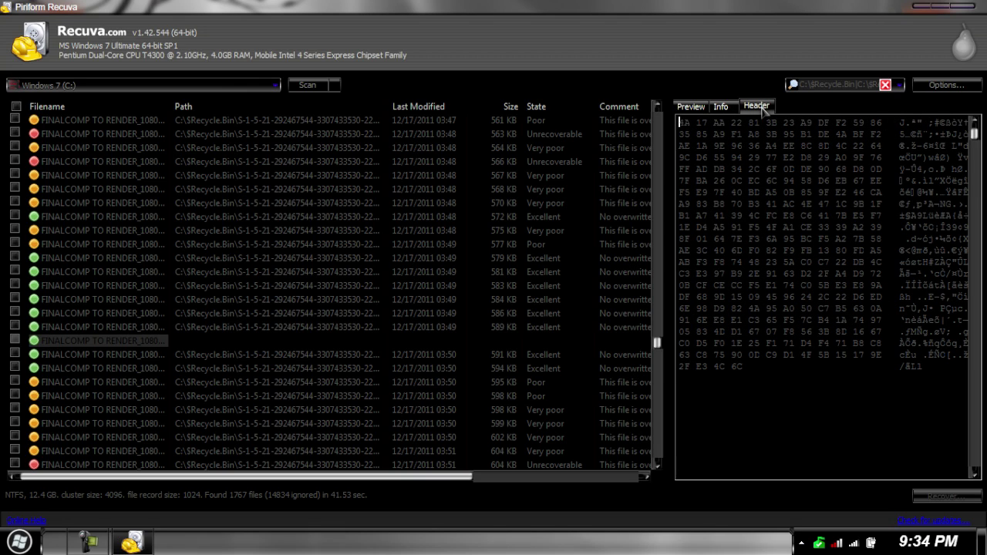
pyautogui.click(691, 109)
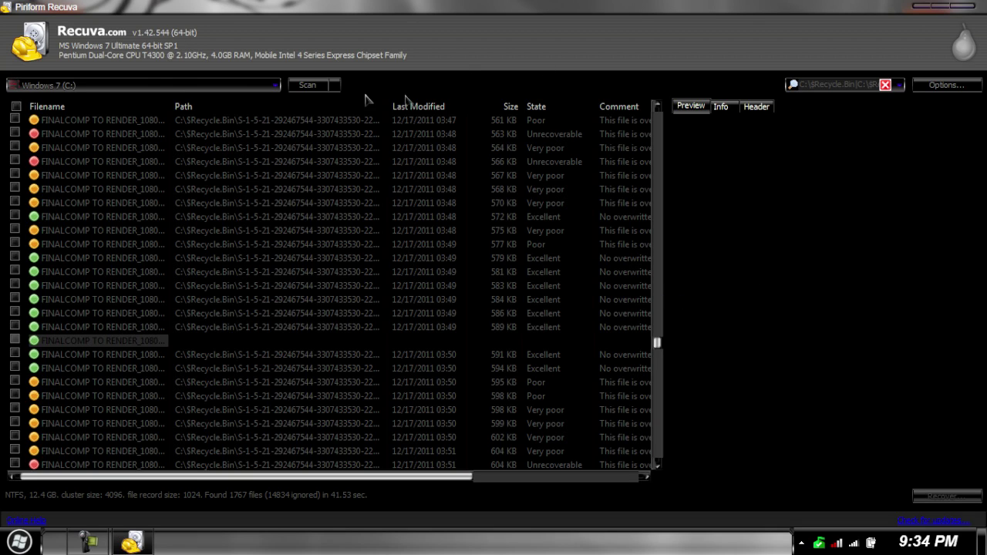
# View the general options of the recovery program and close them without making changes
pyautogui.click(957, 87)
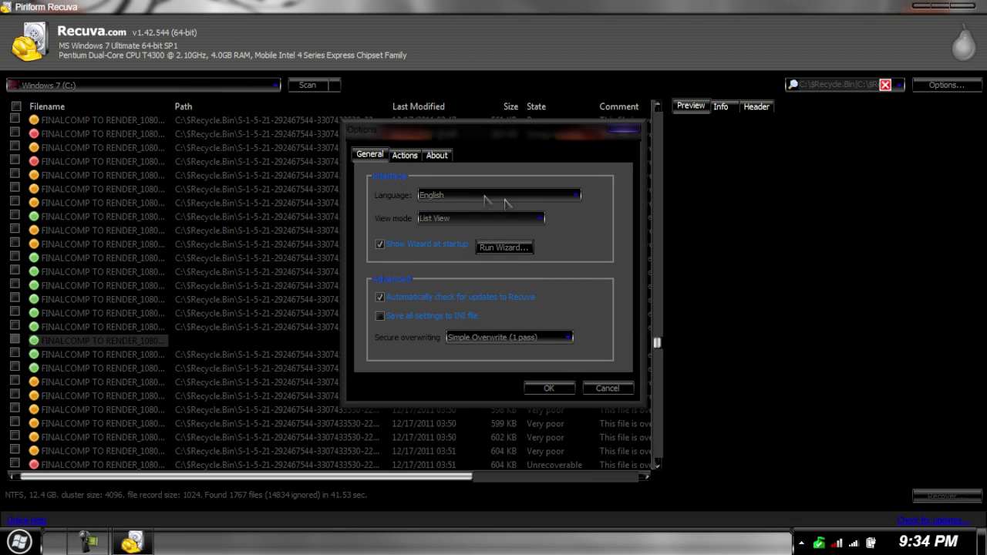
pyautogui.click(602, 388)
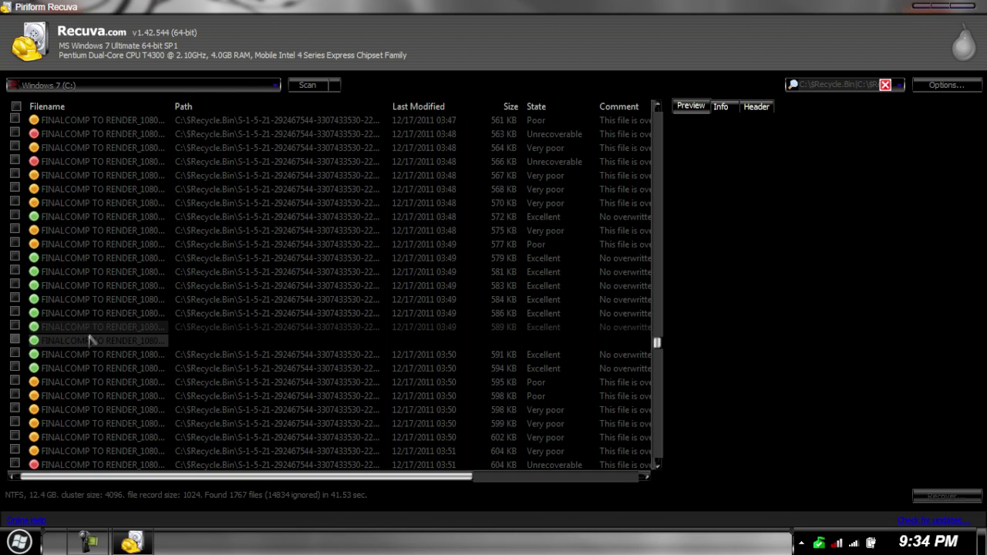
# Mark FINALCOMP TO RENDER_1080p_00261.tif for recovery and choose My Documents in the Documents library as the recovery location
pyautogui.press('space')
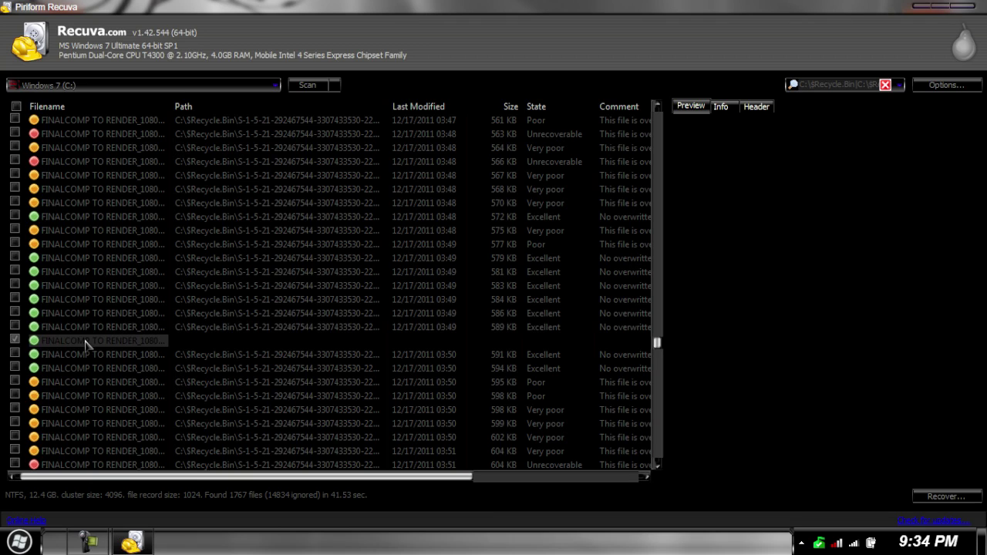
pyautogui.click(957, 499)
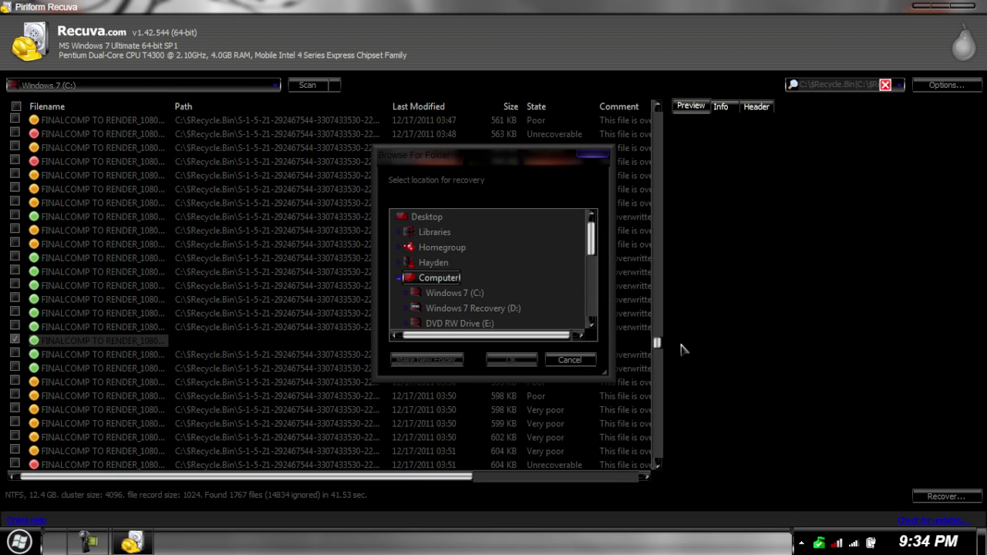
pyautogui.click(398, 233)
pyautogui.click(437, 249)
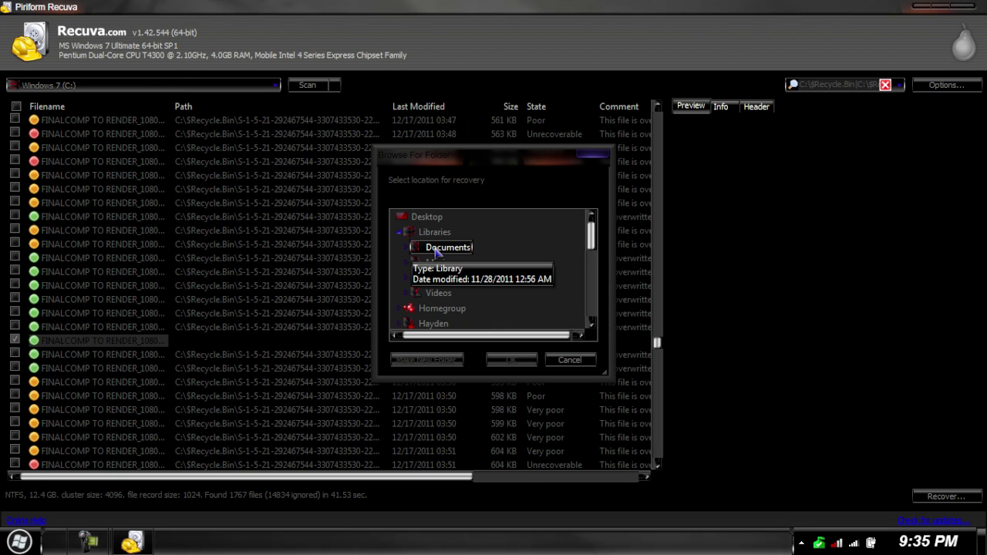
pyautogui.doubleClick(436, 248)
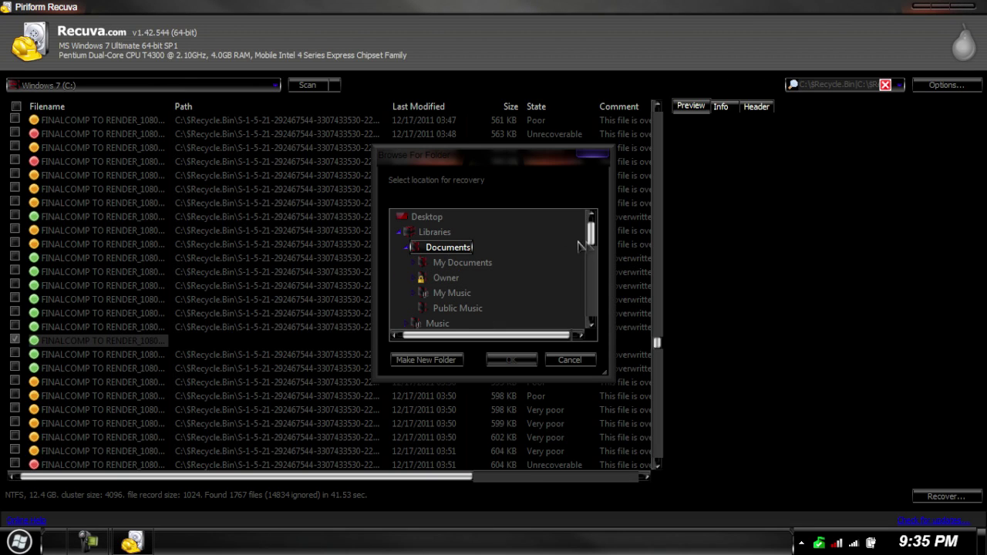
pyautogui.click(463, 262)
pyautogui.doubleClick(463, 263)
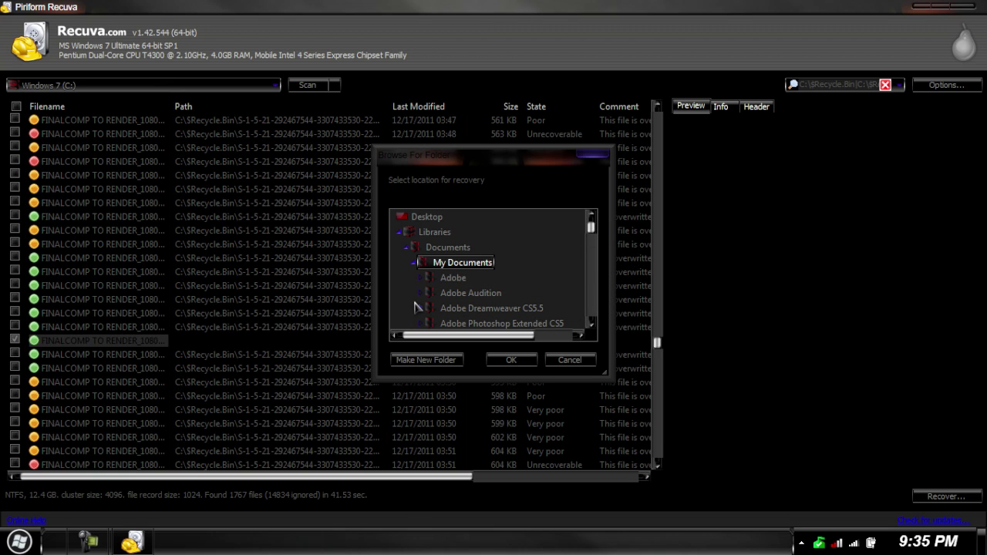
# Create a folder named Recoved TIF animation in My Documents and recover the marked file into it, accepting restoration to the same drive
pyautogui.click(427, 360)
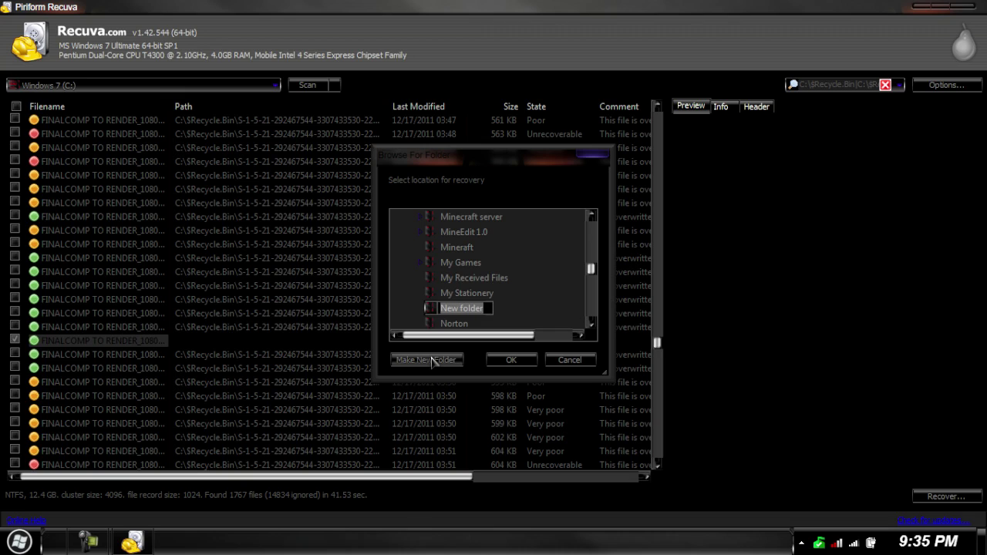
pyautogui.press('BackSpace')
pyautogui.write('Recoved TIF animation')
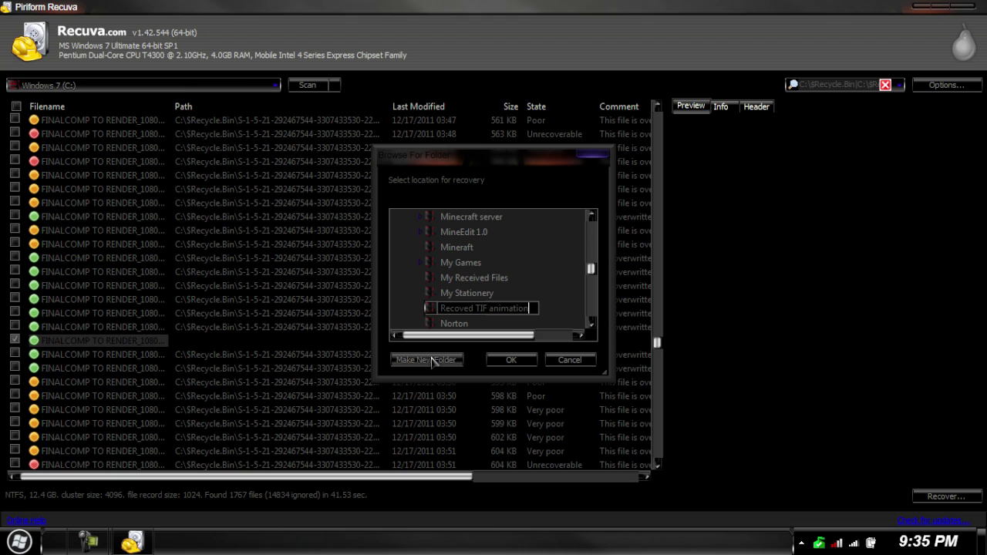
pyautogui.click(509, 359)
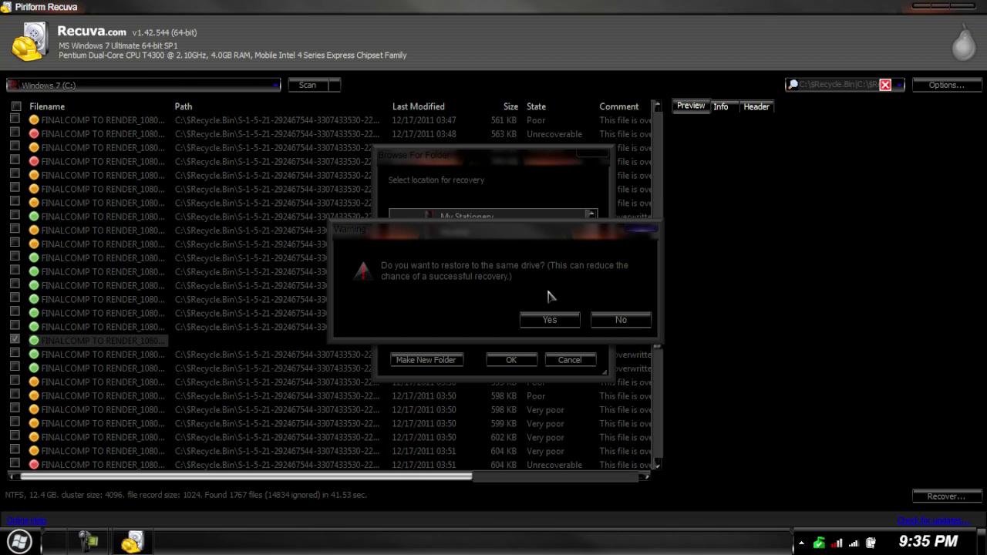
pyautogui.click(575, 319)
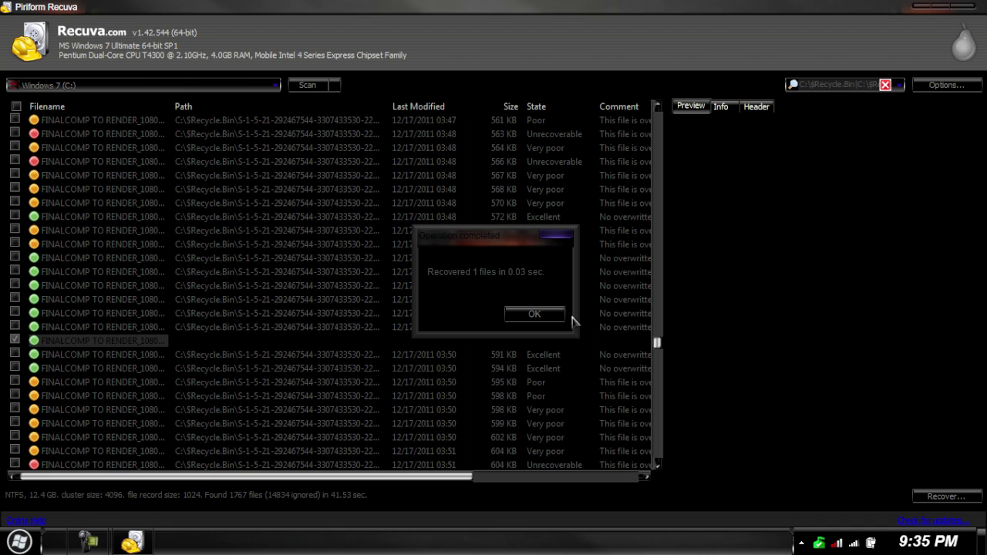
pyautogui.click(554, 320)
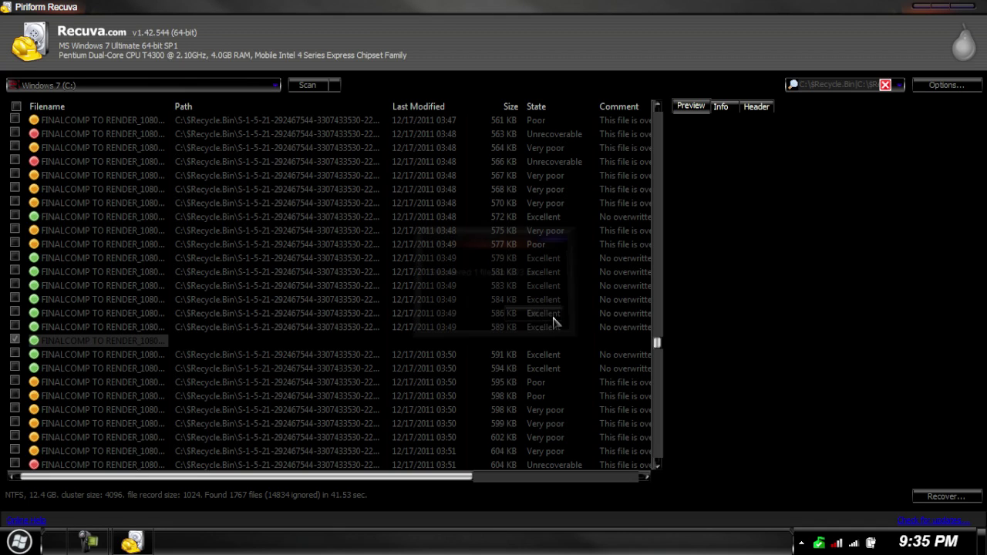
# Open the recovered TIF from the Recoved TIF animation folder in the Documents library to check it, and close the viewer and folder windows
pyautogui.click(18, 541)
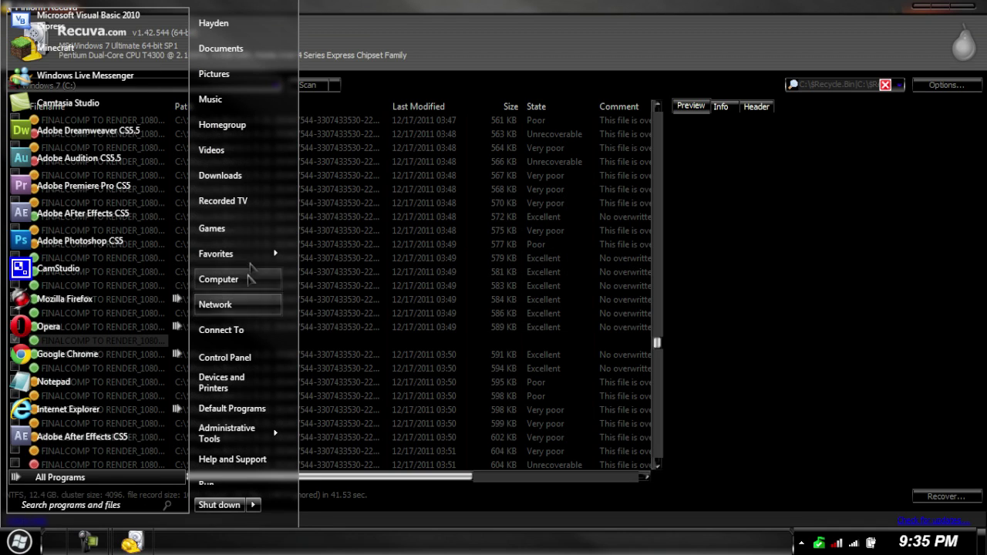
pyautogui.click(231, 49)
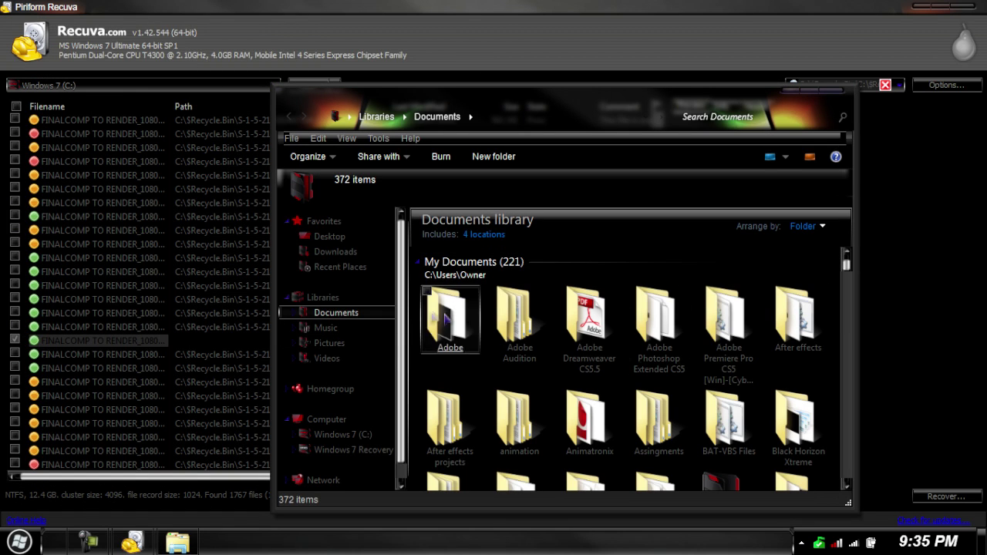
pyautogui.click(429, 293)
pyautogui.press('r')
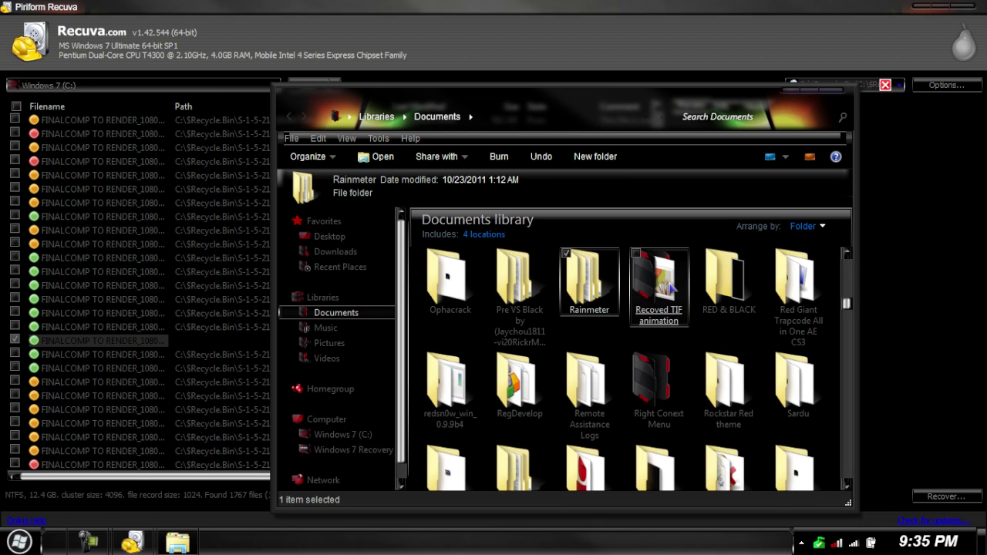
pyautogui.doubleClick(671, 289)
pyautogui.doubleClick(454, 313)
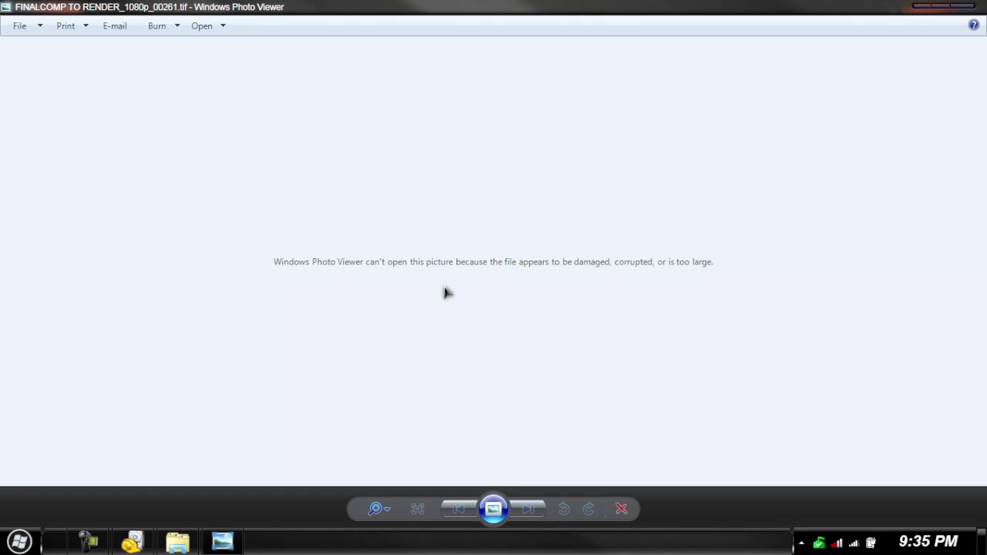
pyautogui.click(966, 9)
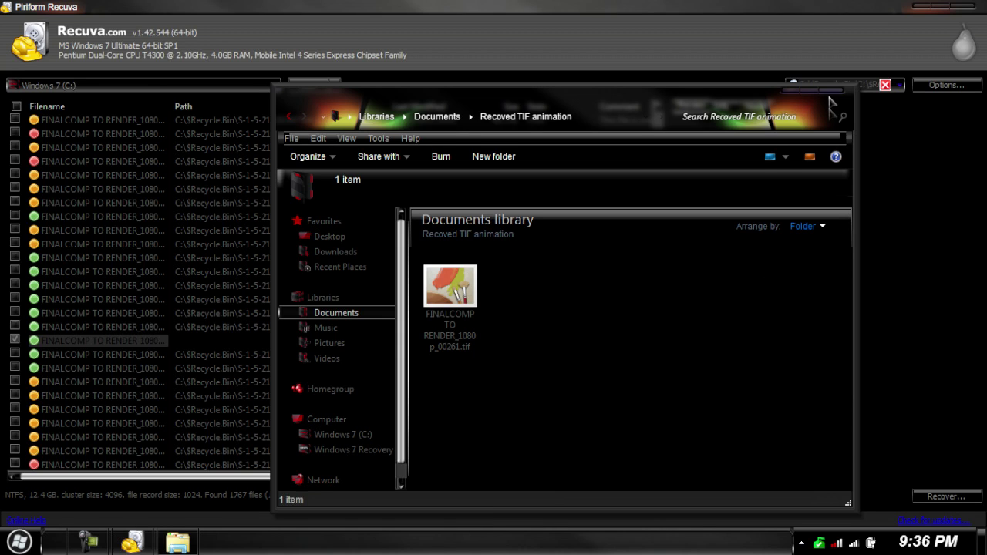
pyautogui.click(830, 92)
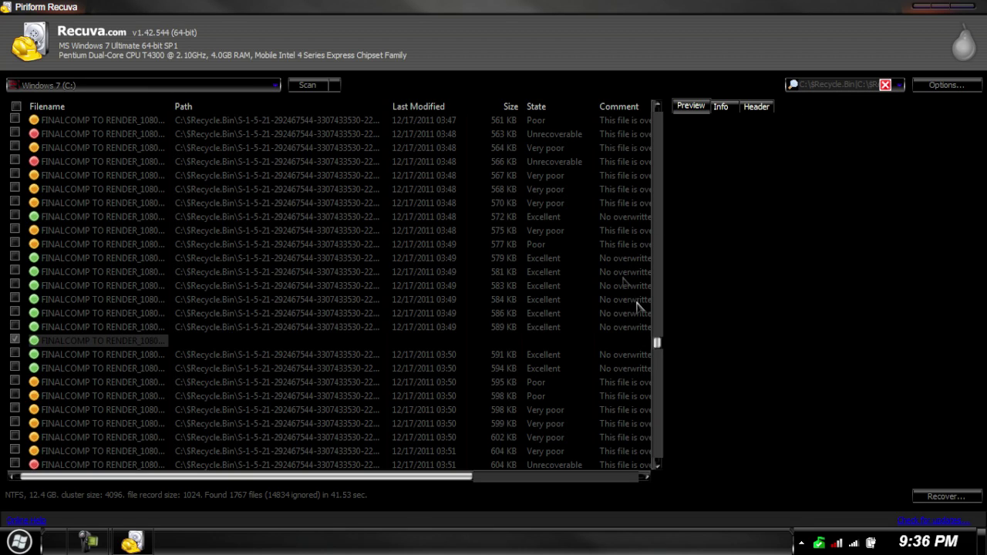
# Examine the deleted files at the end of the scan results
pyautogui.moveTo(658, 344); pyautogui.dragTo(659, 459)
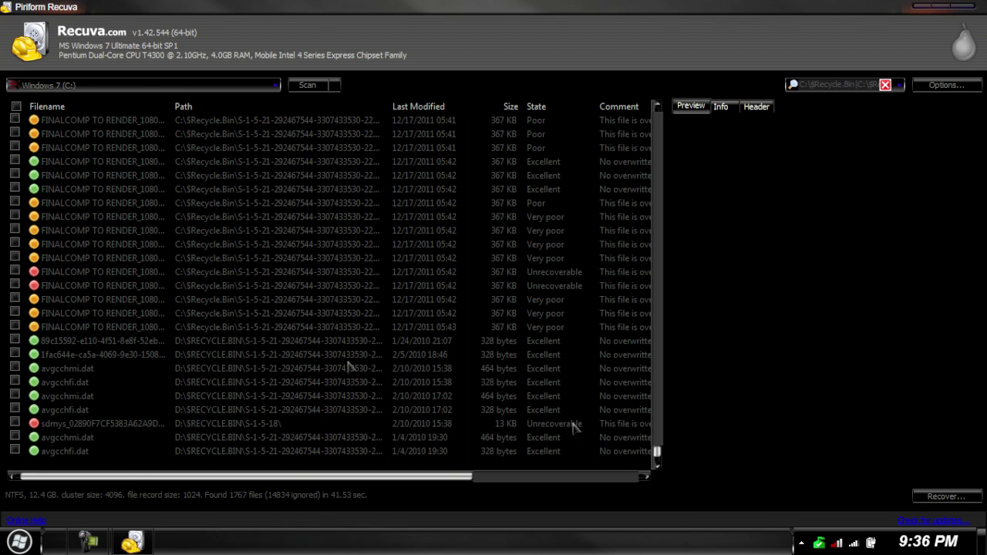